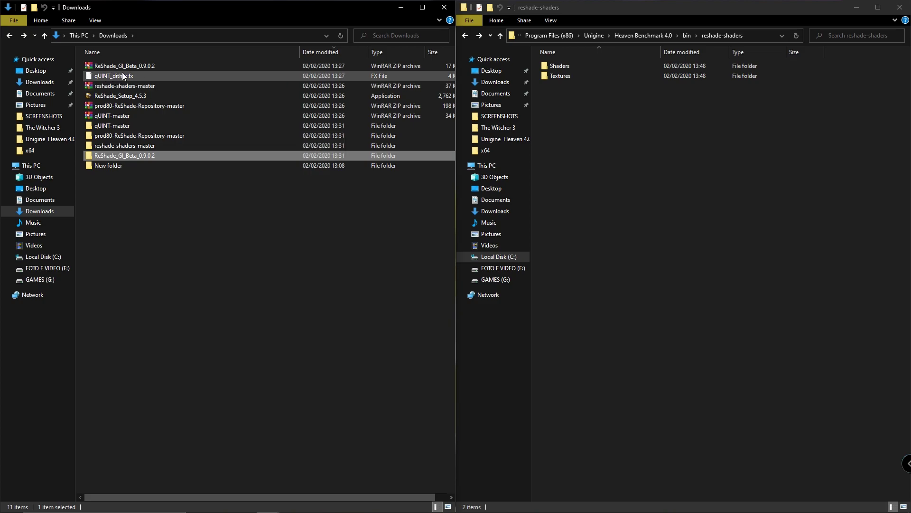
Move qUINT_dither.fx from Downloads into Heaven's reshade-shaders Shaders folder with admin permission, and open that folder
drag(118, 75, 568, 67)
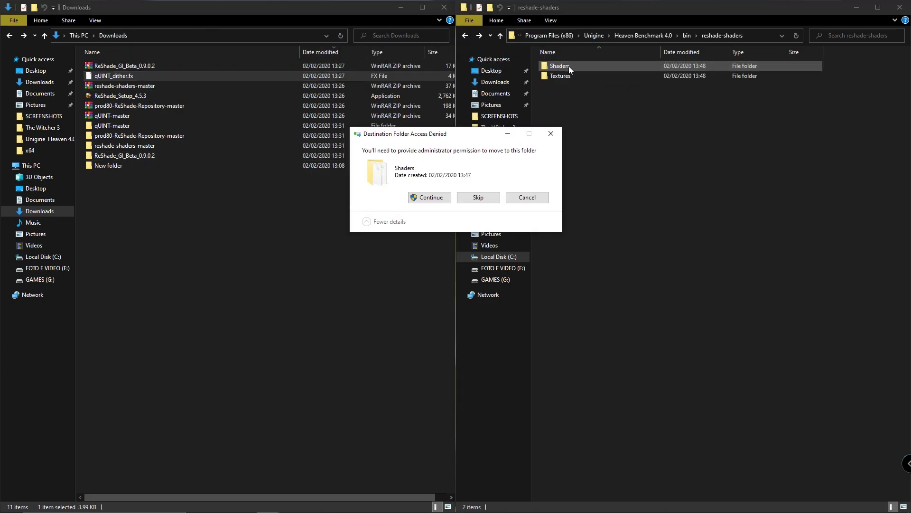
click(424, 254)
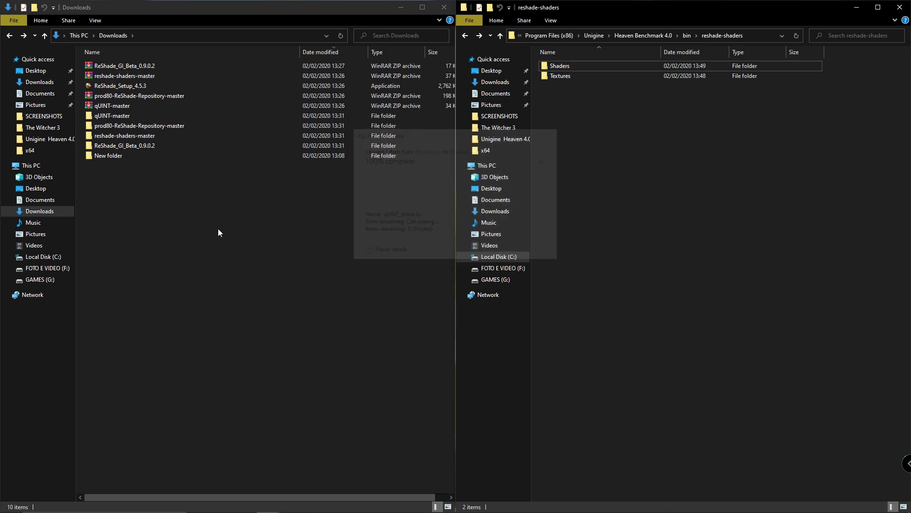
double_click(570, 65)
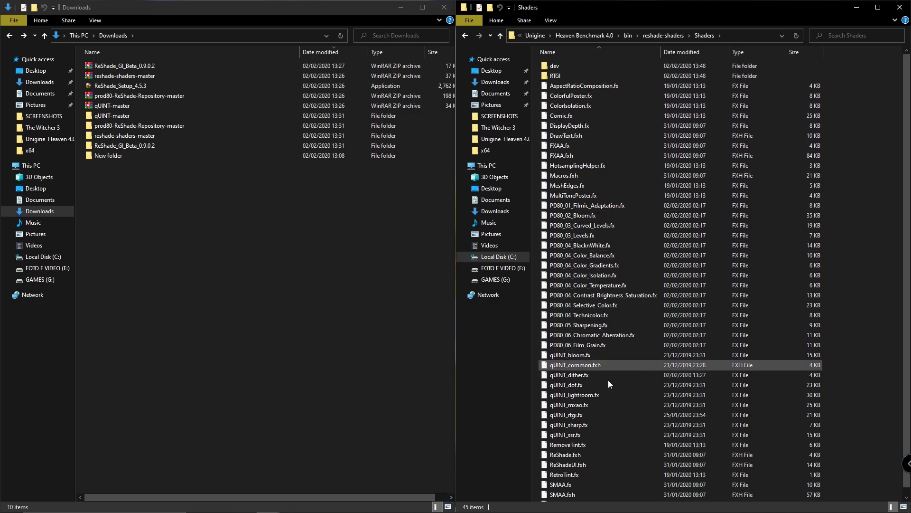
Select ColorfulPoster, ColorIsolation, MeshEdges, MultiTonePoster, qUINT_bloom, qUINT_mxao and qUINT_ssr shaders
click(596, 95)
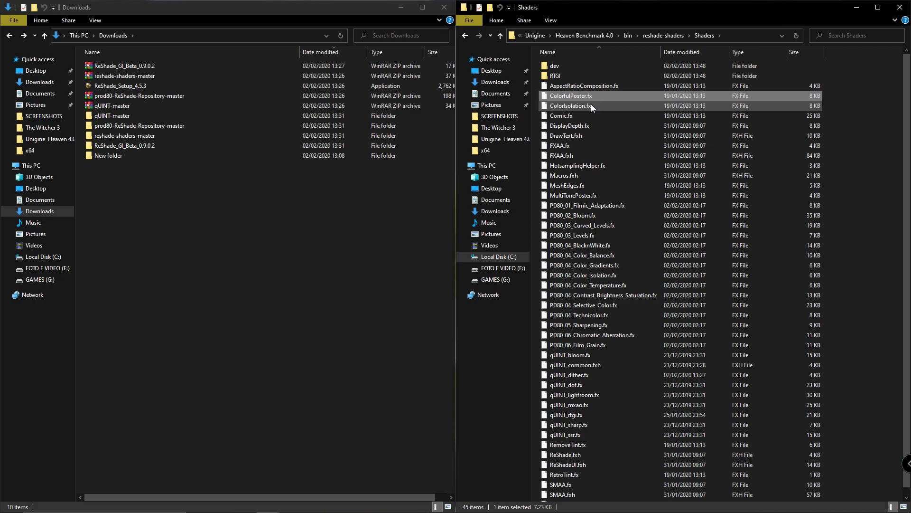
ctrl+click(591, 104)
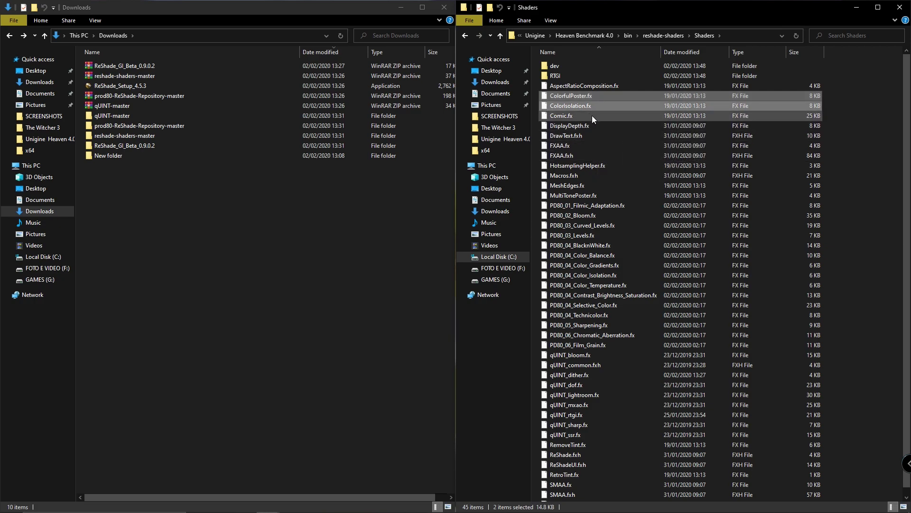
ctrl+click(591, 188)
ctrl+click(602, 197)
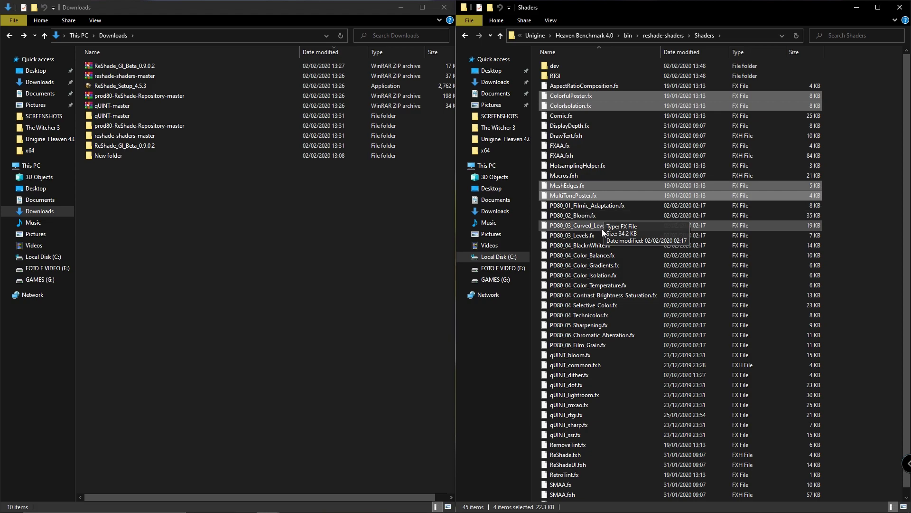
ctrl+click(590, 354)
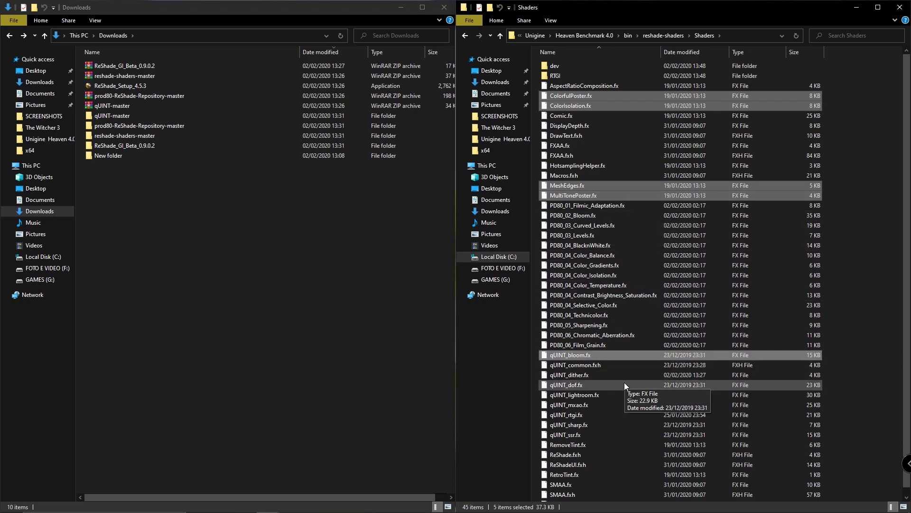
ctrl+click(594, 405)
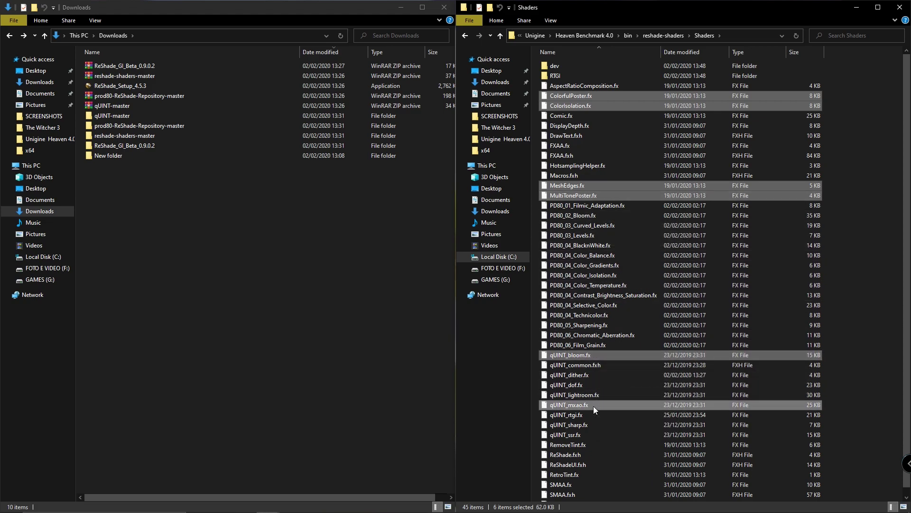
ctrl+click(590, 434)
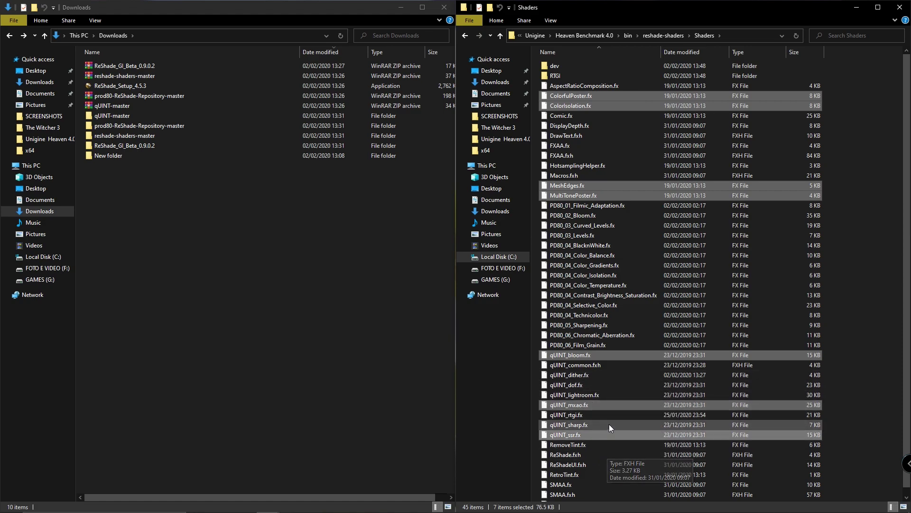
Delete the seven selected shaders, allowing the permission prompts, and close both Explorer windows
scroll(611, 425, down, 1)
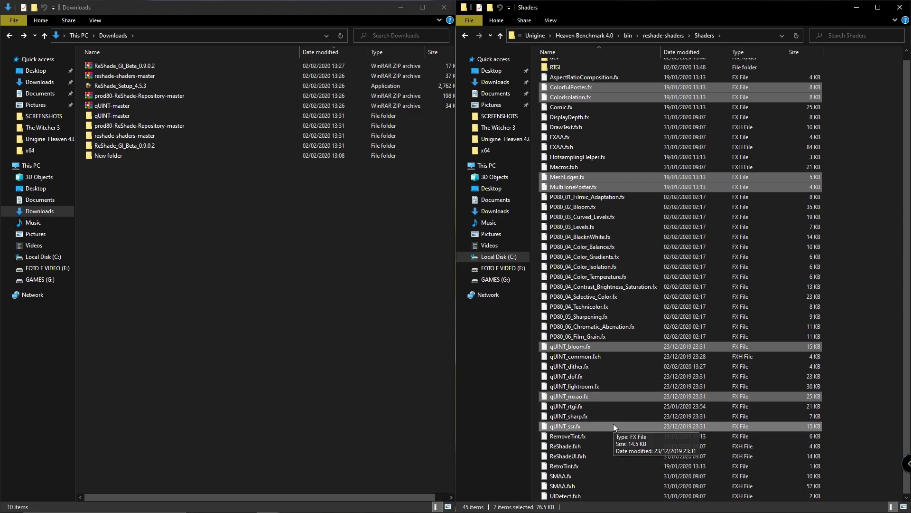
key(Delete)
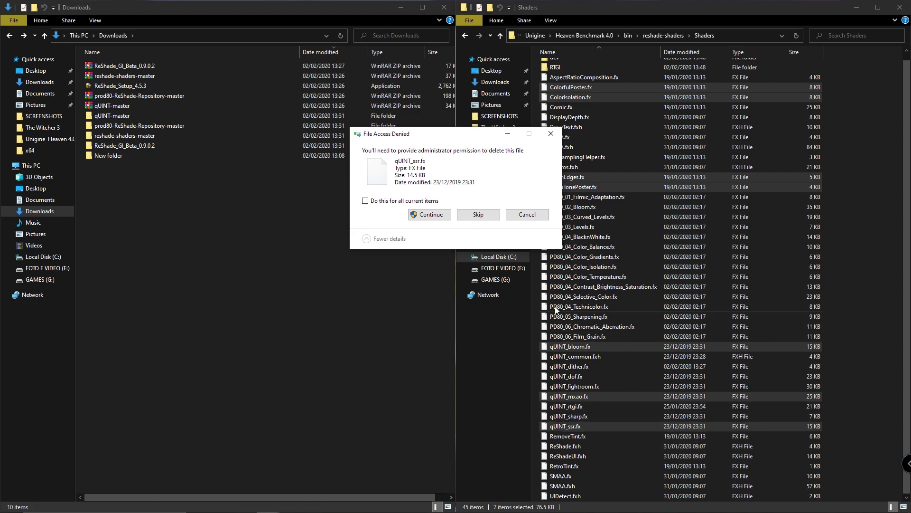
click(430, 216)
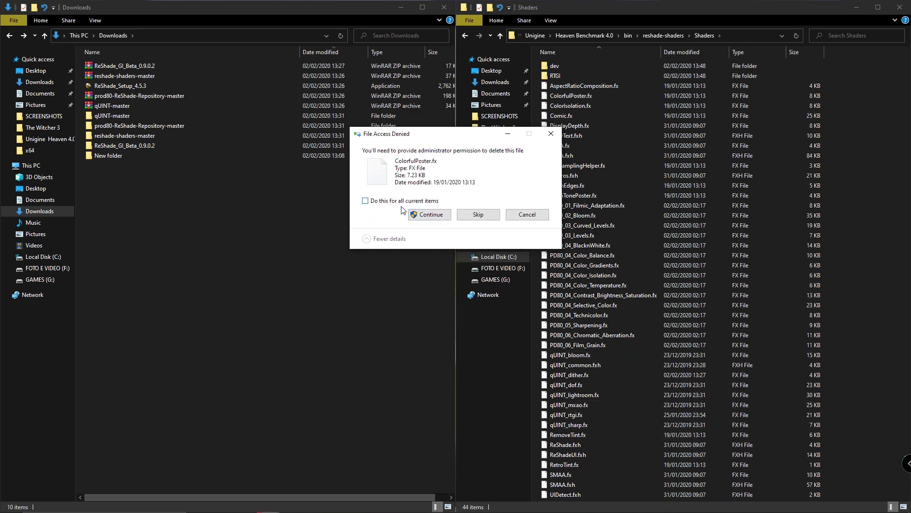
click(426, 218)
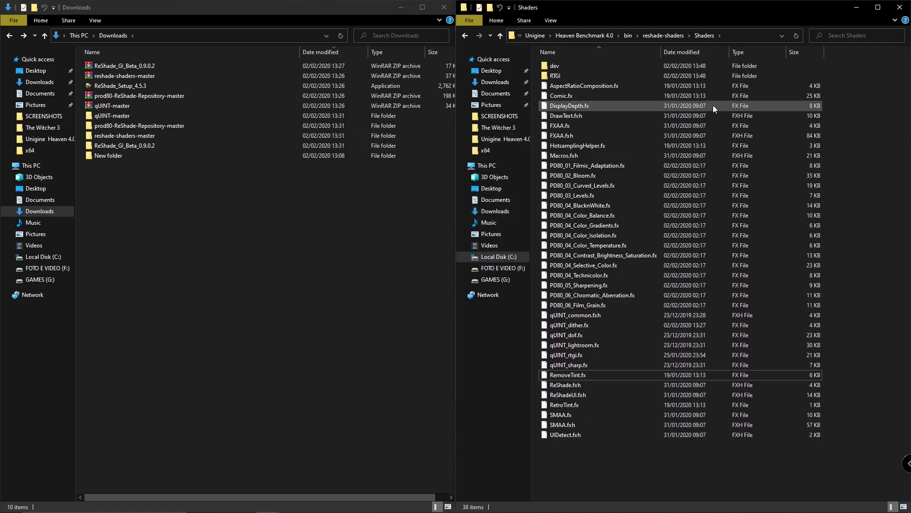
click(901, 11)
click(443, 8)
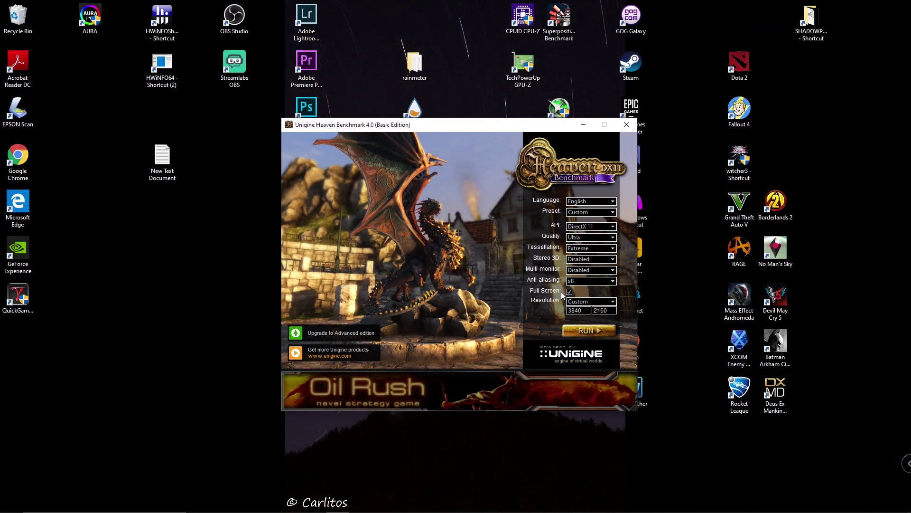
Launch Heaven Benchmark 4.0 from the desktop so its DX11 village scene runs with ReShade loaded
click(588, 329)
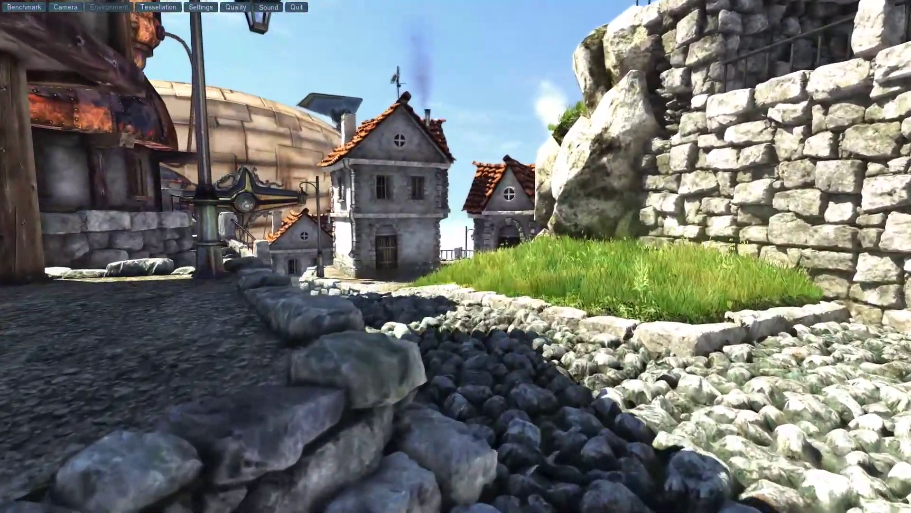
Move DisplayDepth under HotsamplingHelper in ReShade, toggle it on then off, and hide the overlay
key(Home)
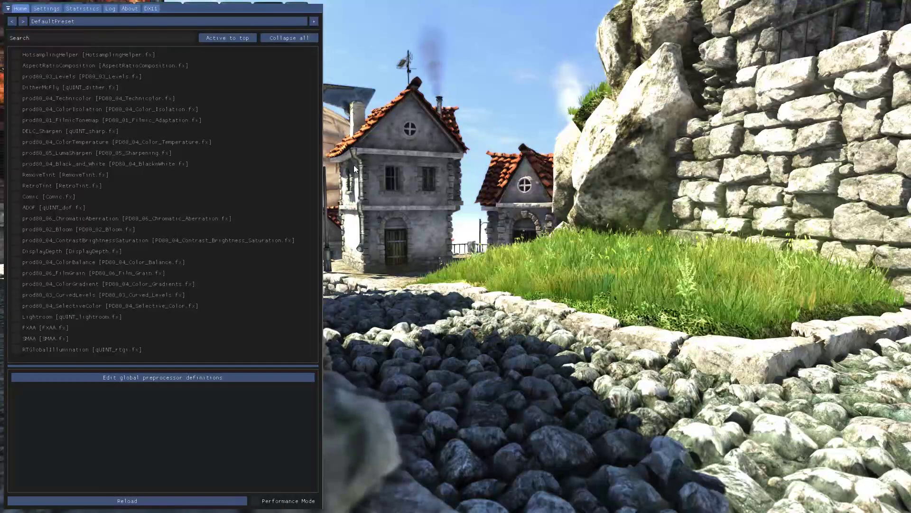
key(Home)
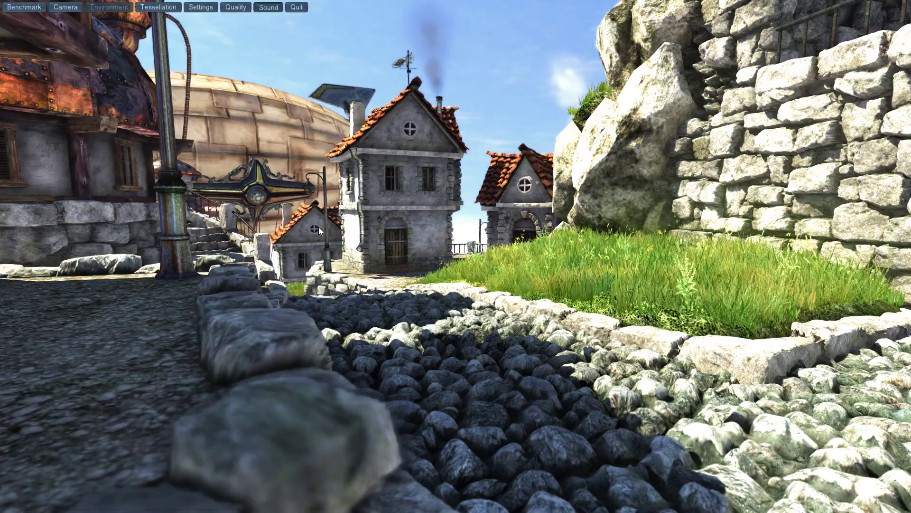
key(Home)
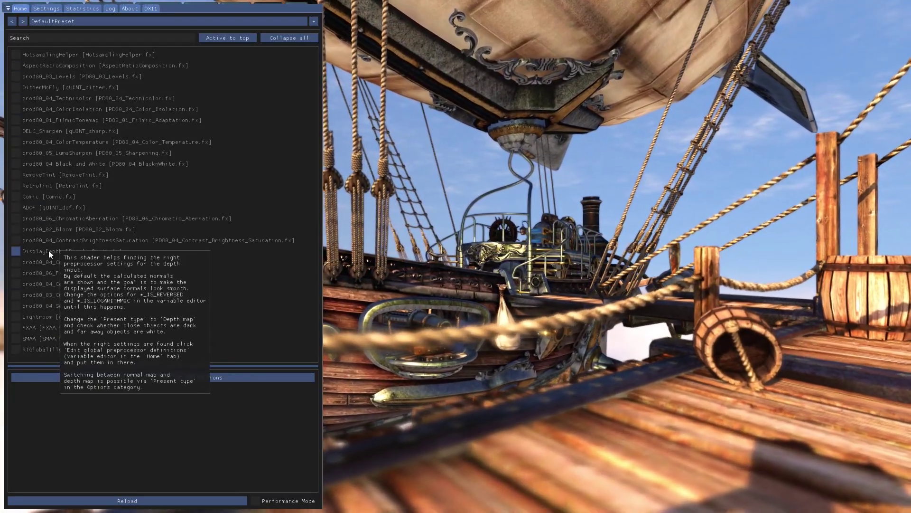
drag(49, 250, 32, 49)
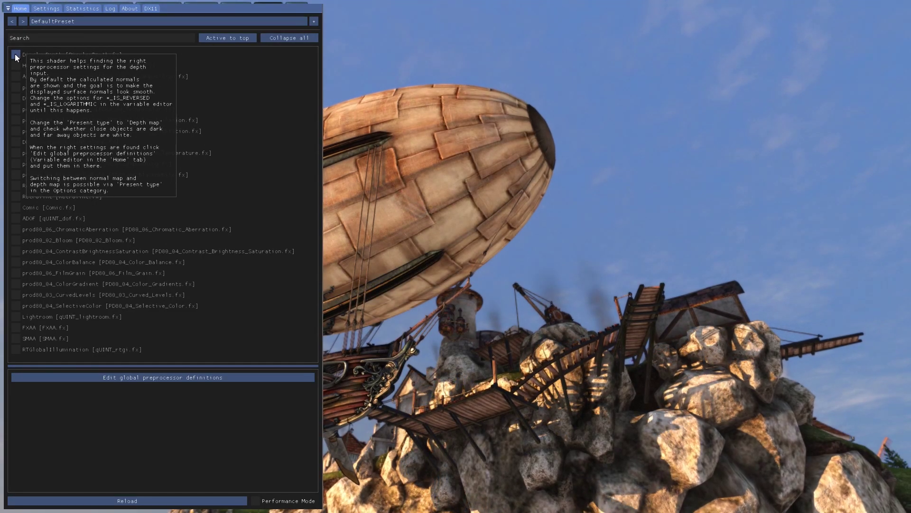
click(15, 55)
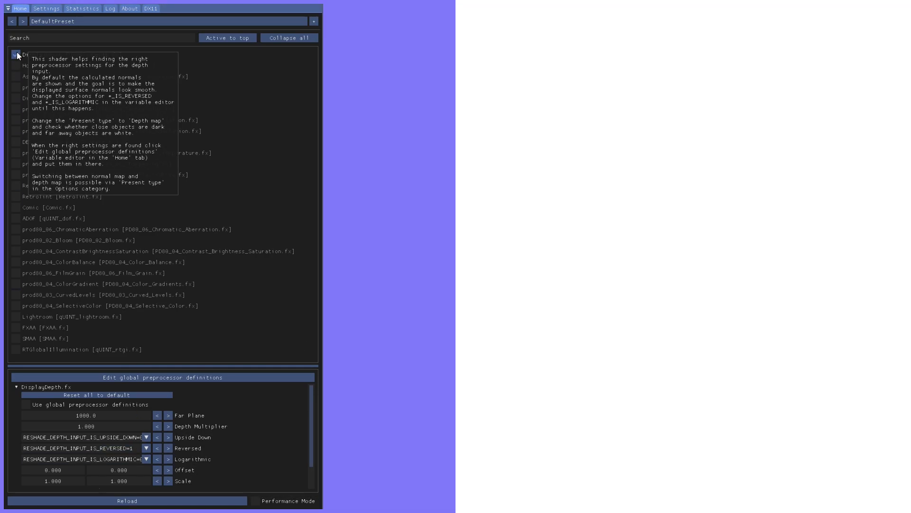
click(16, 53)
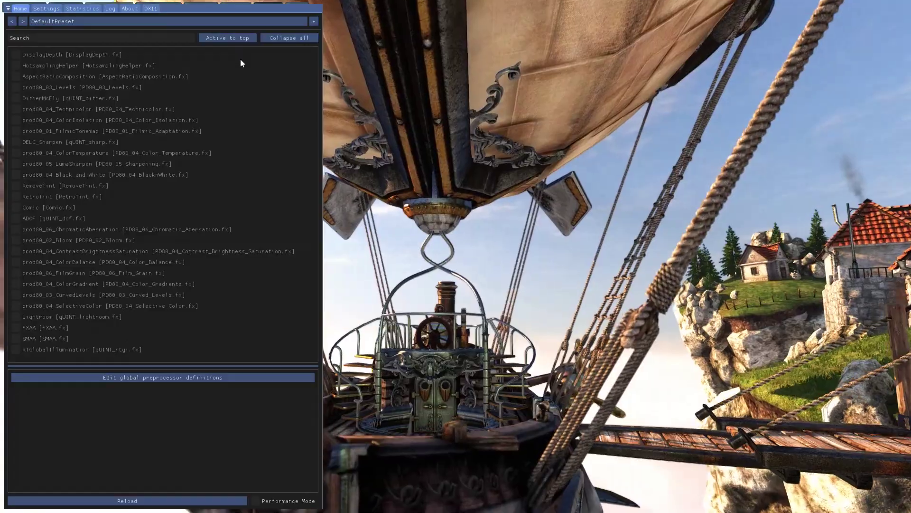
key(Home)
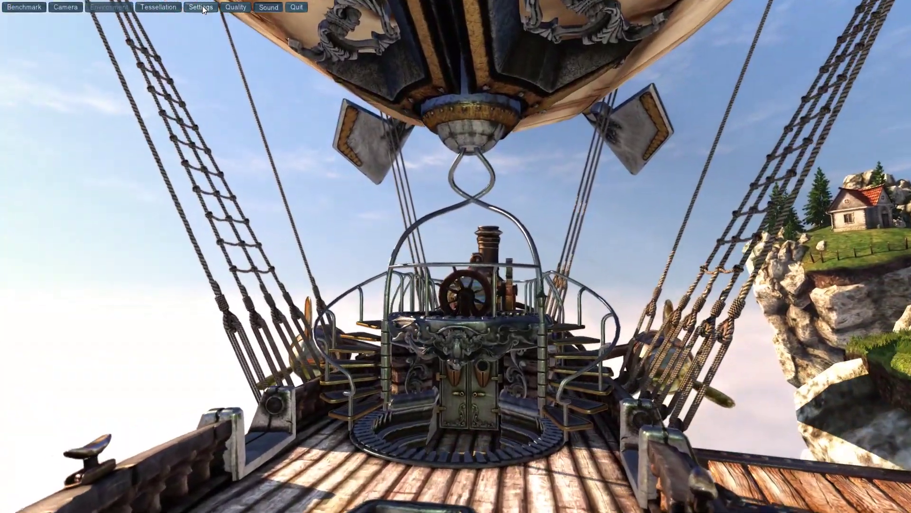
Set Heaven's anti-aliasing to off, uncheck Ambient Occlusion and Volumetric Shadows, and apply the settings
click(201, 7)
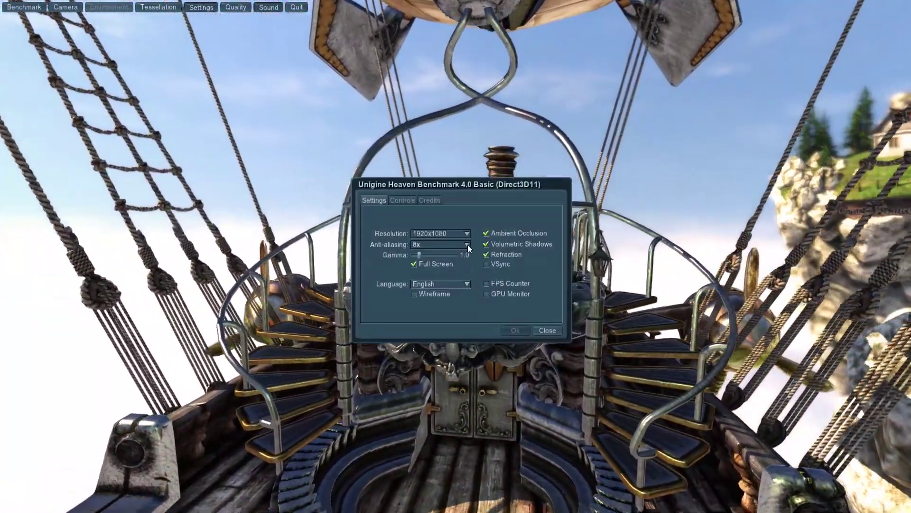
click(468, 244)
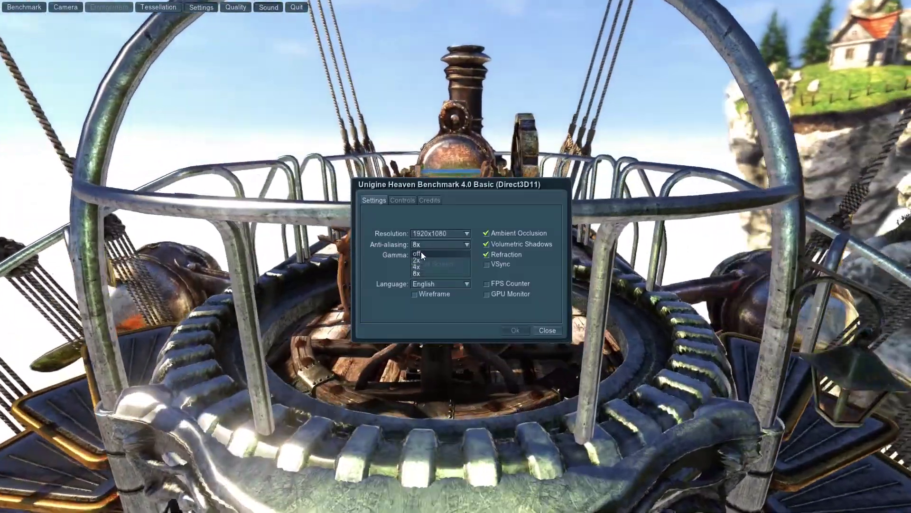
click(421, 254)
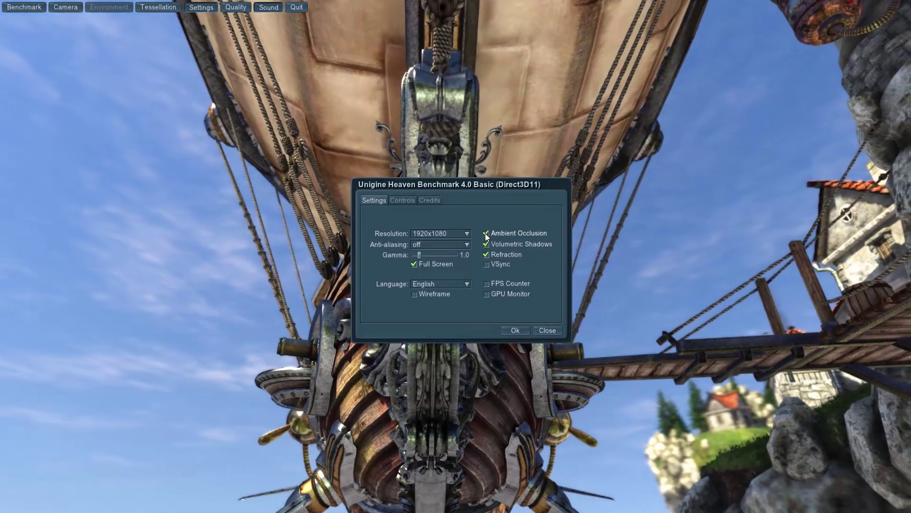
click(486, 233)
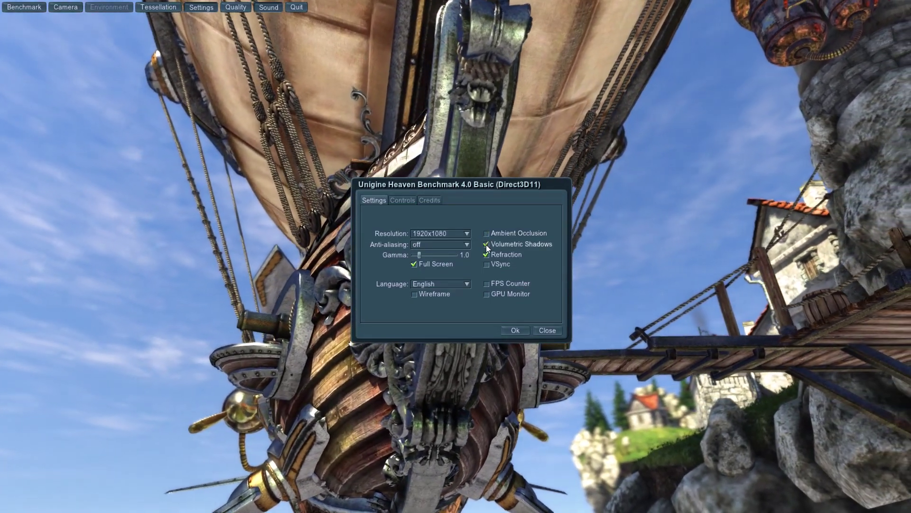
click(486, 244)
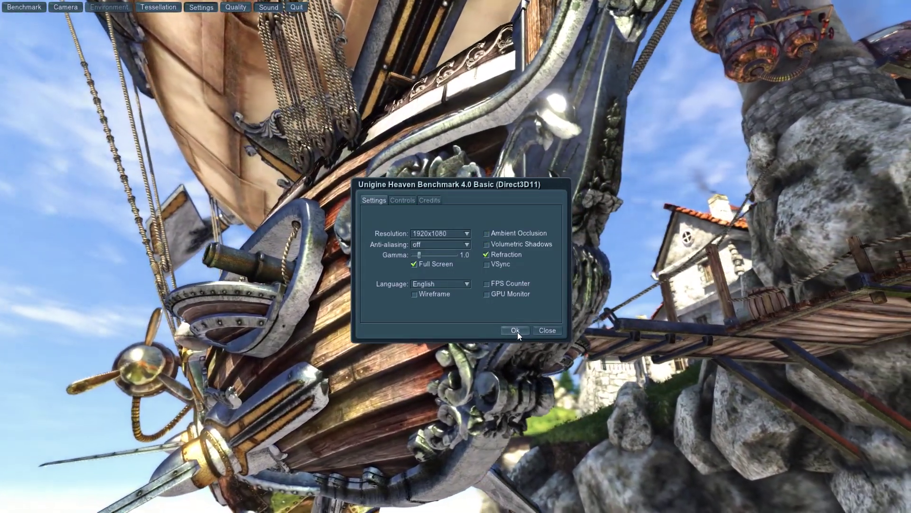
click(516, 332)
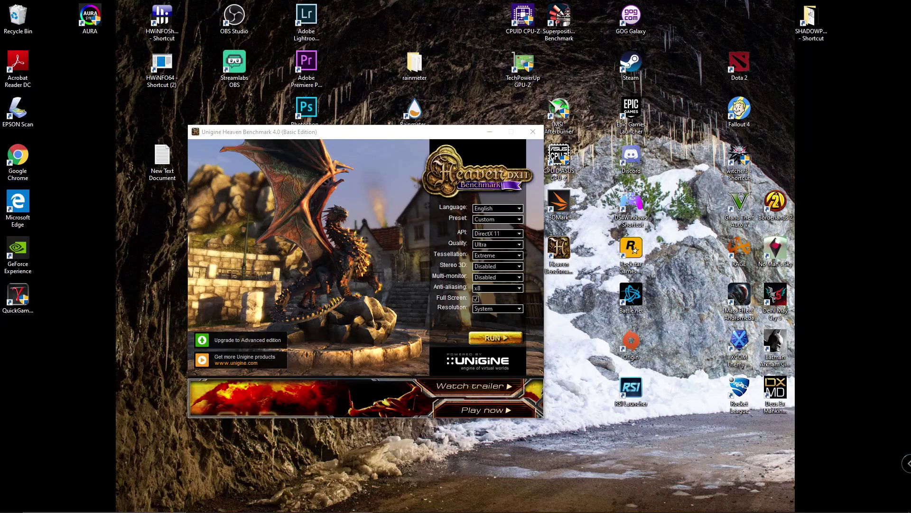
Restart the Heaven benchmark with the new settings and close its in-game Settings dialog
click(521, 331)
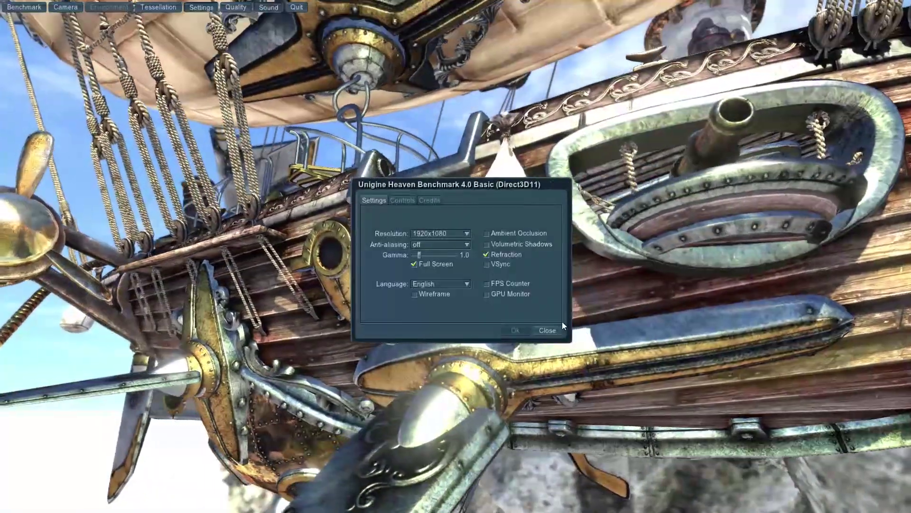
click(552, 331)
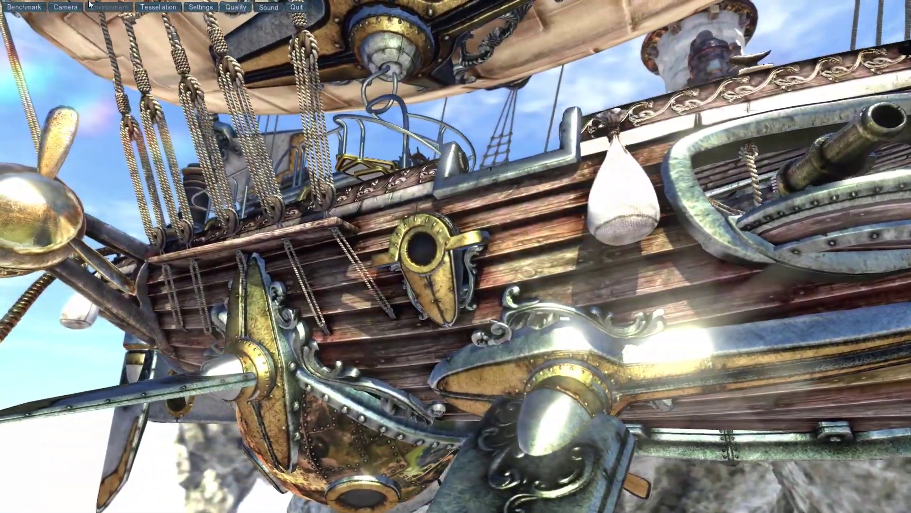
Move DisplayDepth to the top of ReShade's effect list, enable it, and set REVERSED to 0
key(Home)
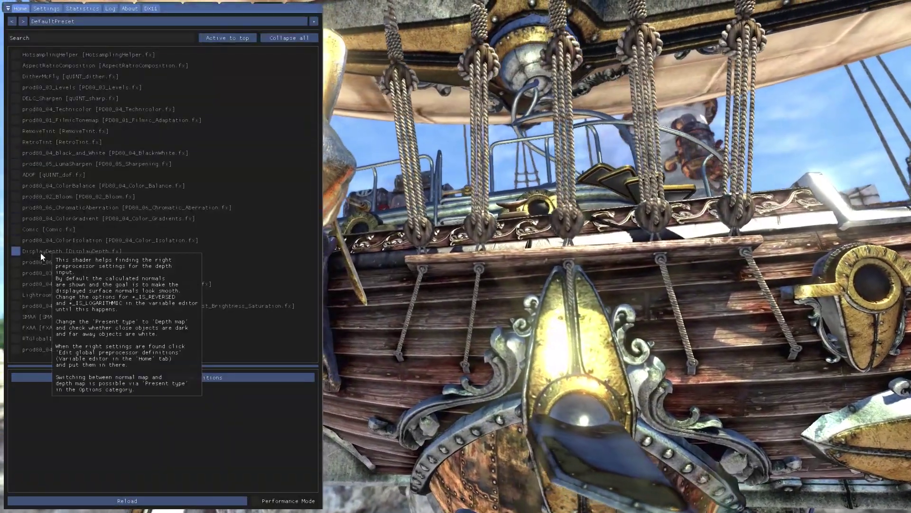
drag(41, 252, 39, 57)
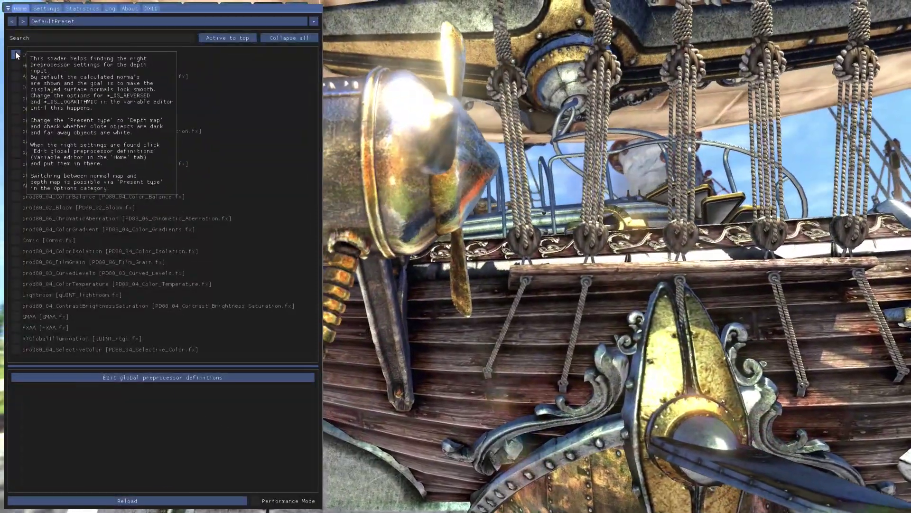
click(38, 57)
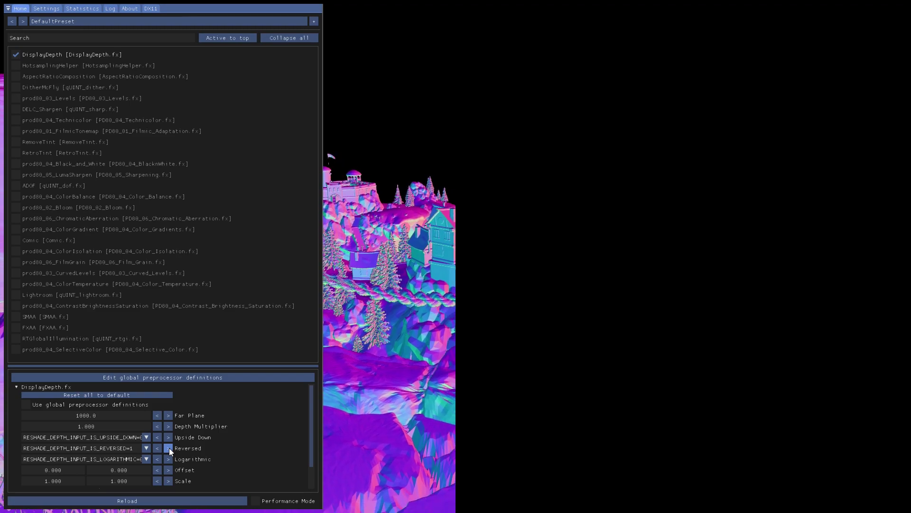
click(169, 448)
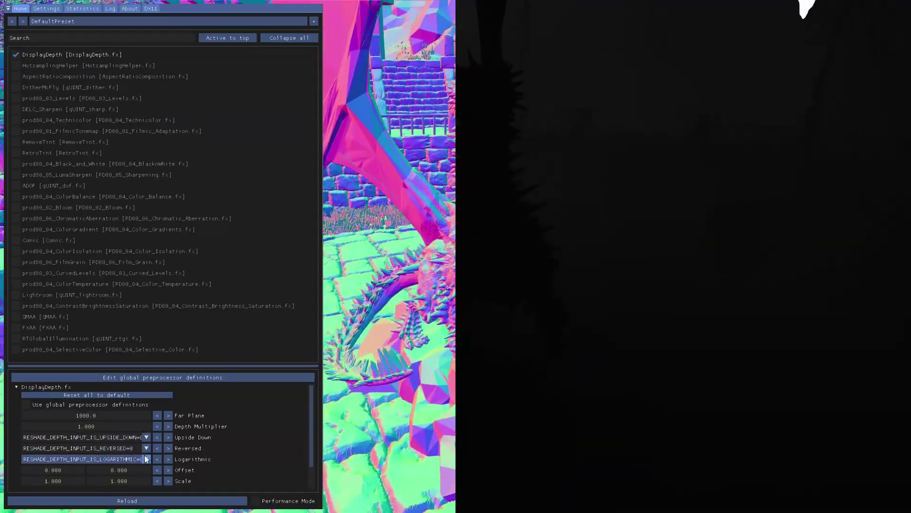
Widen the overlay and set global RESHADE_DEPTH_INPUT_IS_REVERSED to 0, then reload the effects
drag(322, 437, 372, 437)
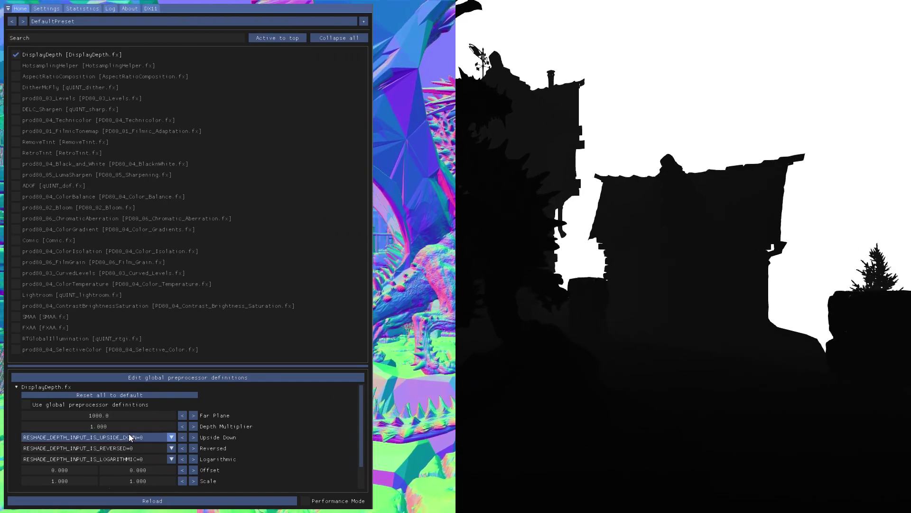
click(171, 378)
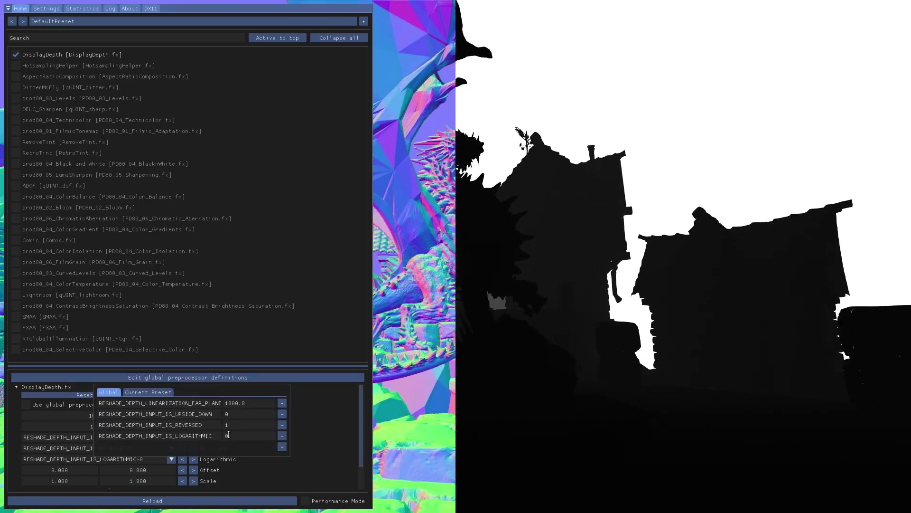
click(226, 425)
text(0)
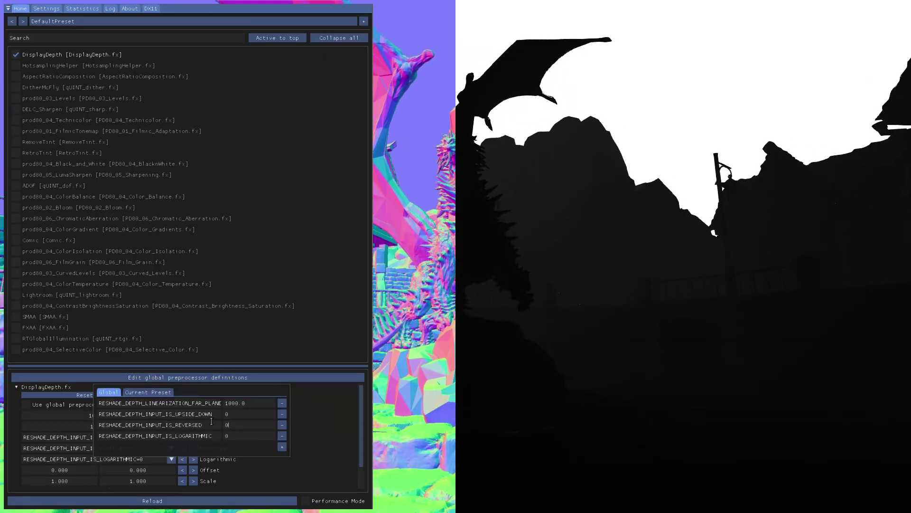
click(299, 410)
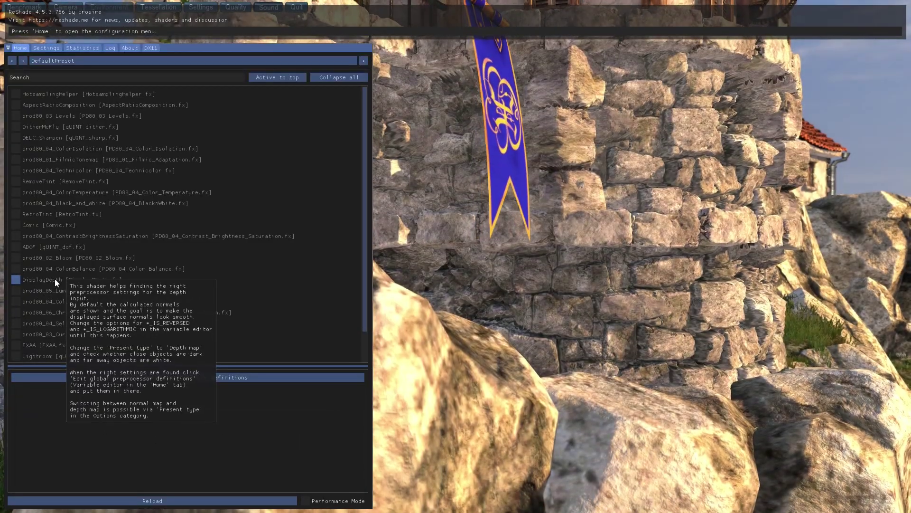
Move DisplayDepth back to the top, re-enable it, and tick Use global preprocessor definitions
drag(55, 279, 44, 98)
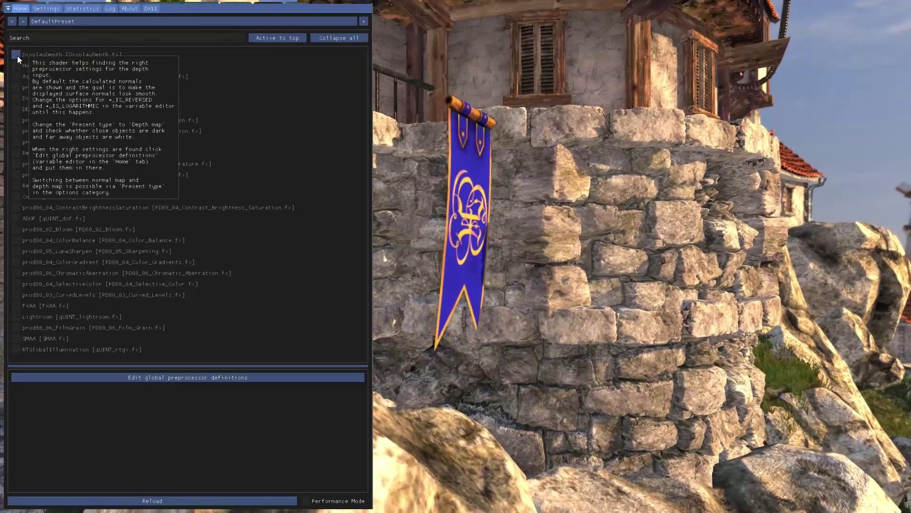
click(18, 55)
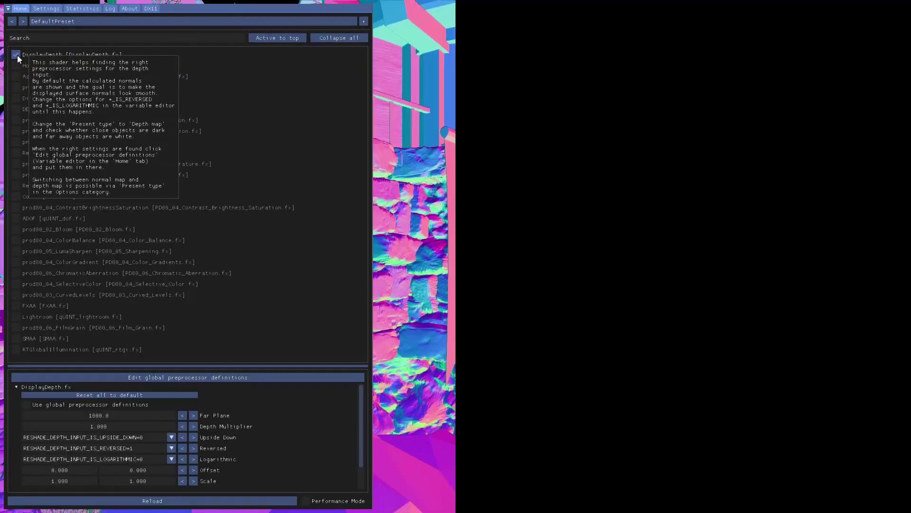
click(25, 405)
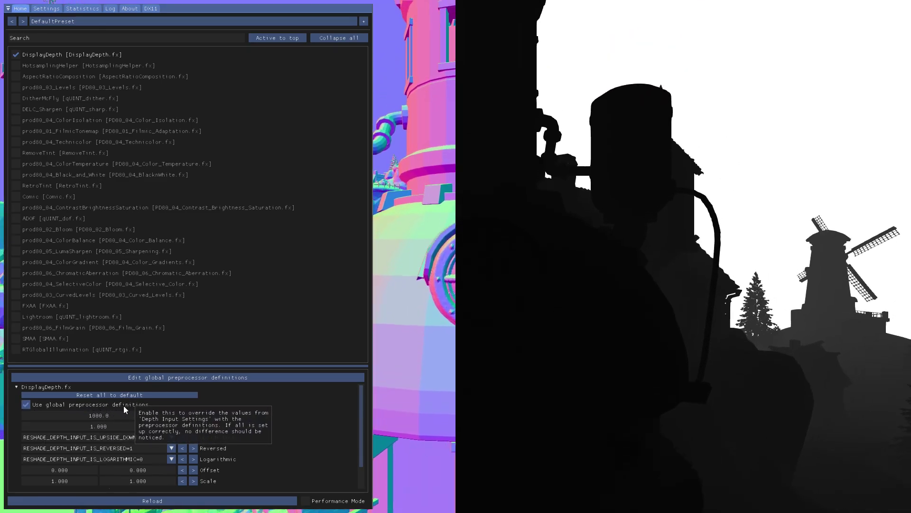